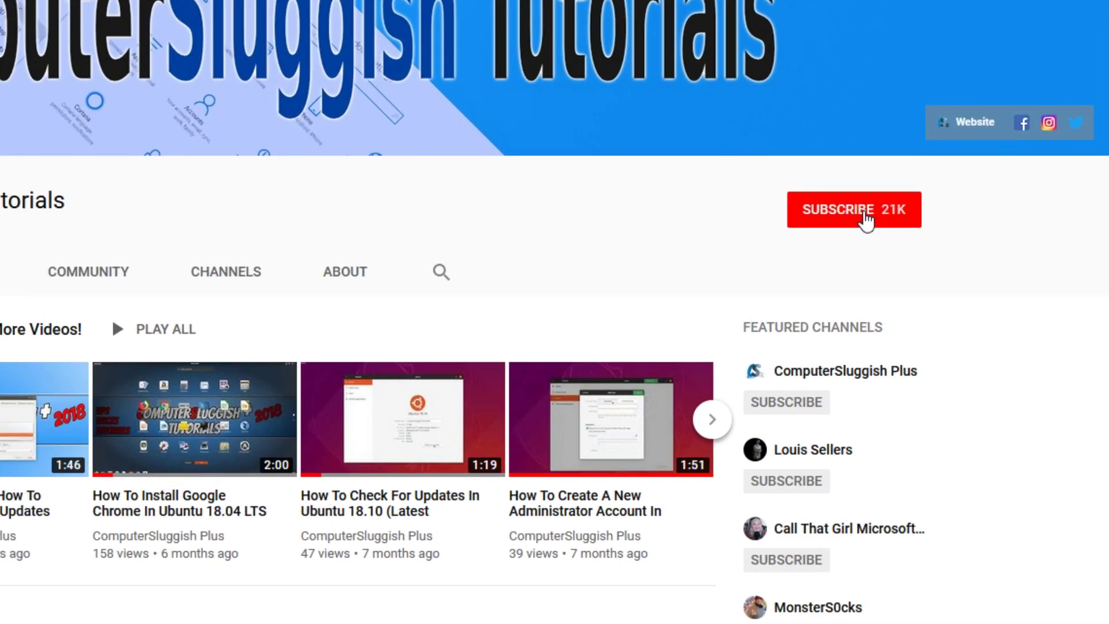
# Subscribe to the tutorial's YouTube channel and turn on its notification bell
pyautogui.click(865, 218)
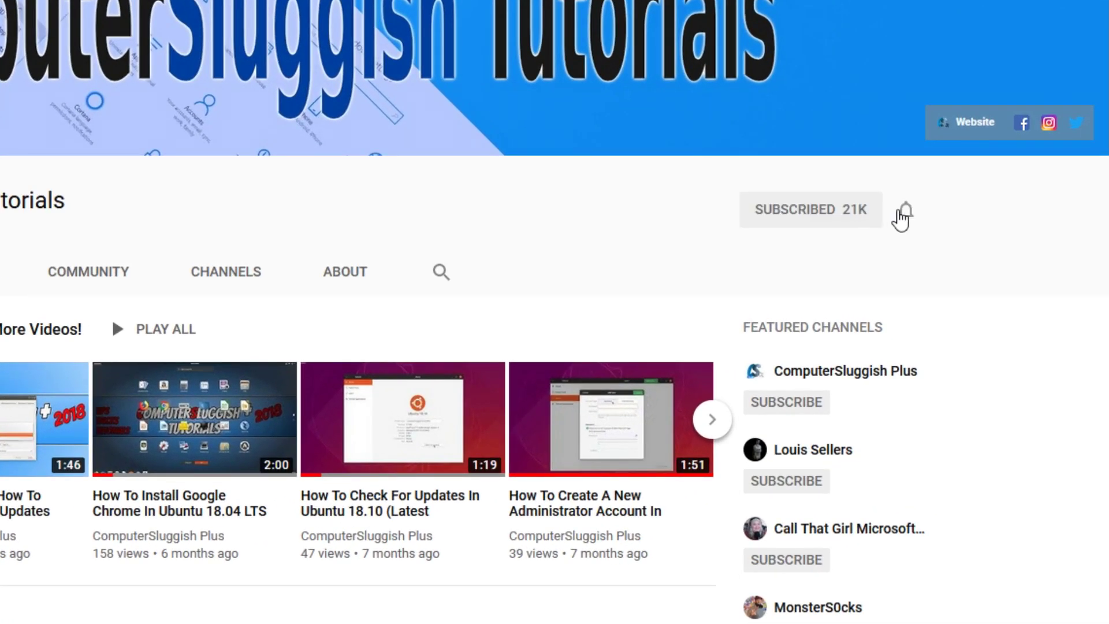
pyautogui.click(906, 211)
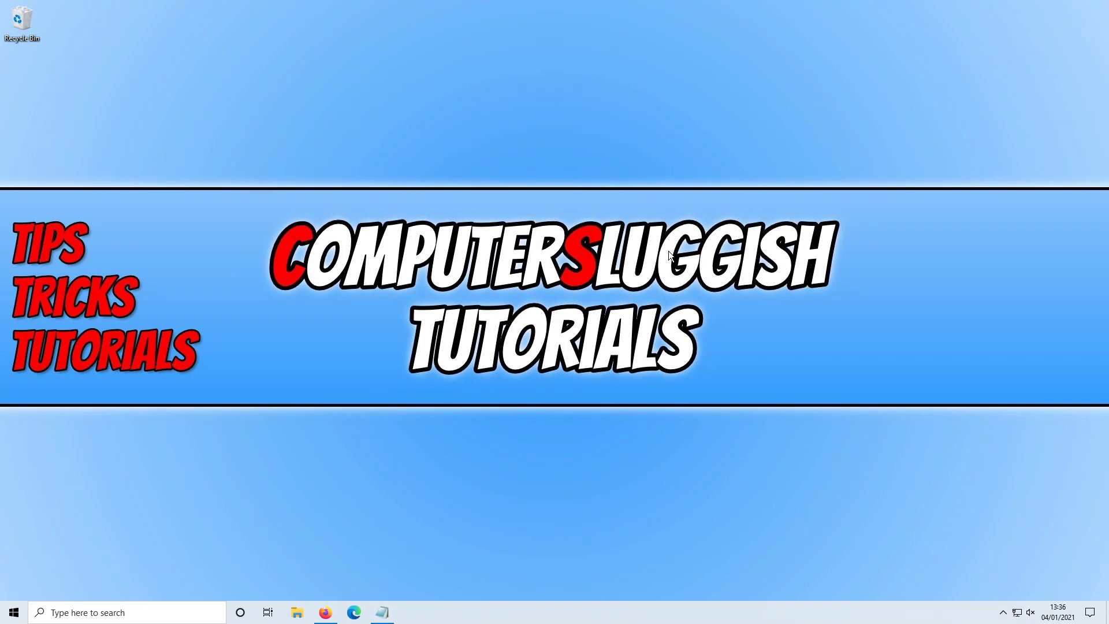
# Save the Flash Player uninstaller from Adobe's Uninstall Flash Player page in Firefox
pyautogui.click(325, 613)
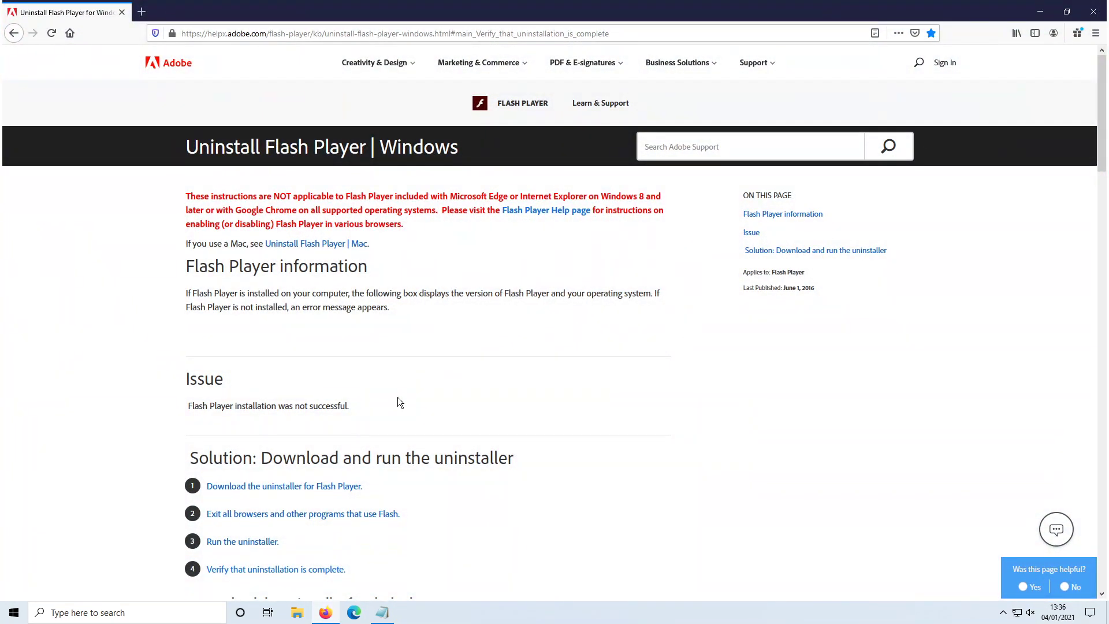
pyautogui.scroll(-3, 428, 363)
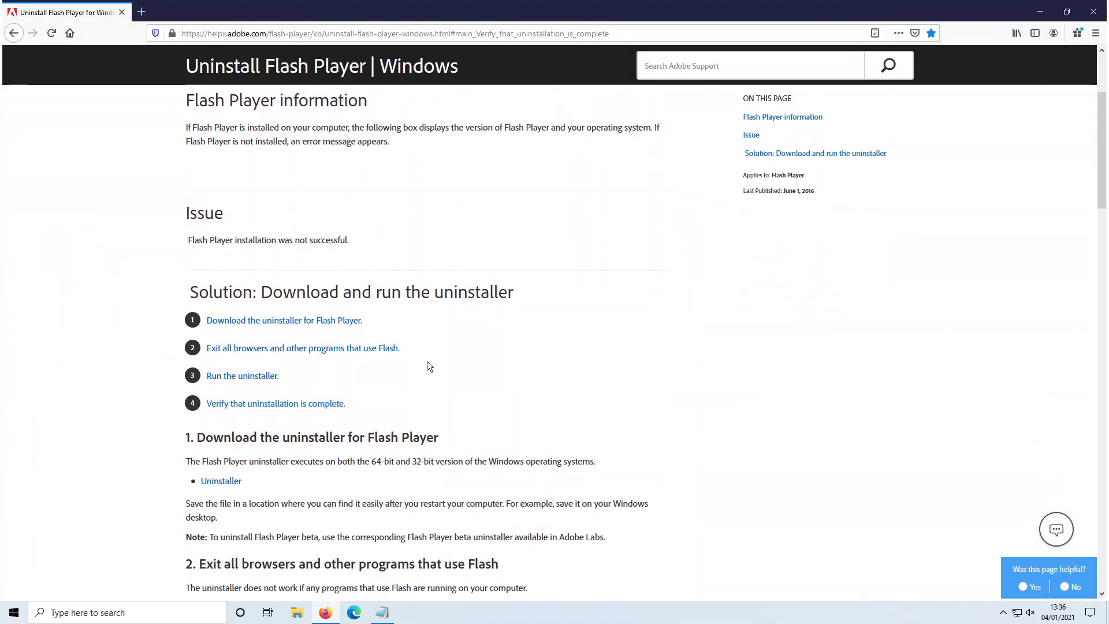
pyautogui.scroll(-1, 427, 362)
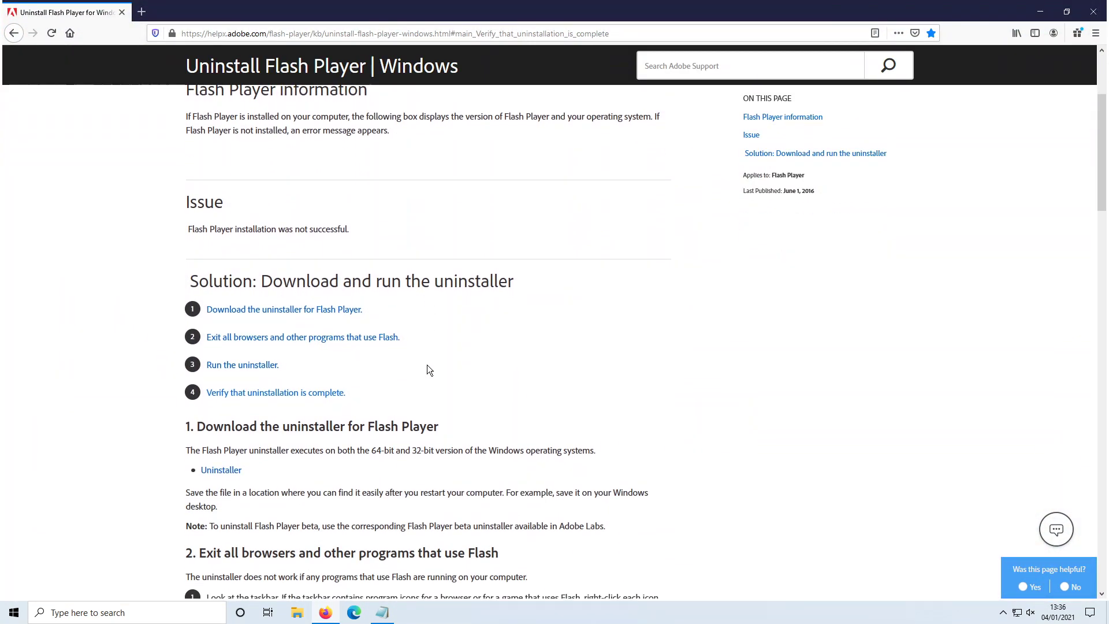
pyautogui.click(227, 470)
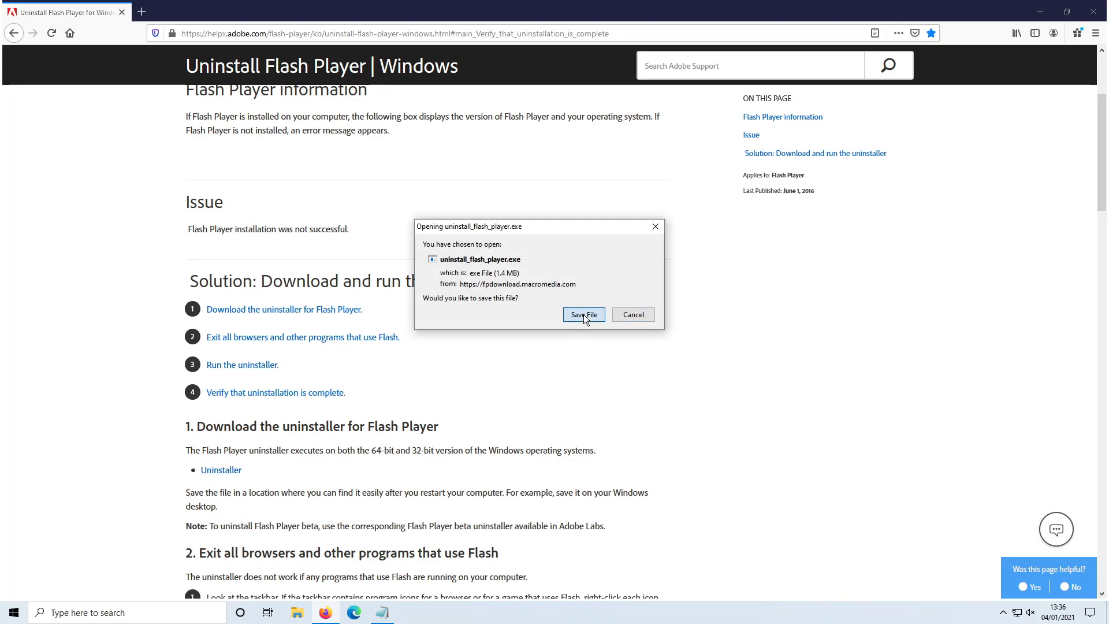
pyautogui.click(583, 314)
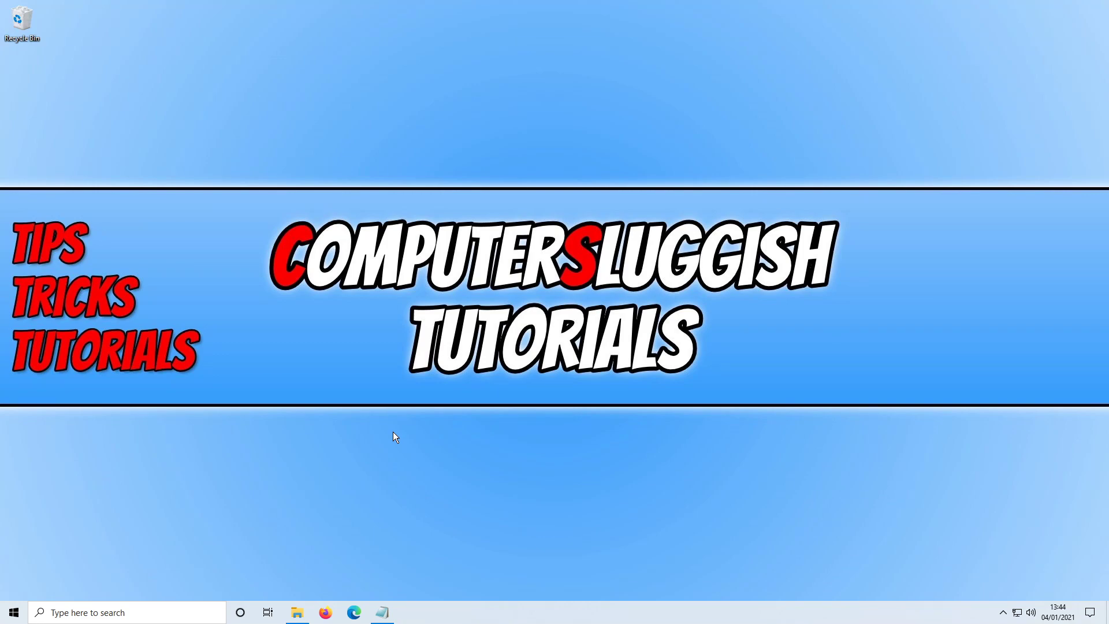
# Open Downloads in File Explorer and launch uninstall_flash_player.exe
pyautogui.click(297, 614)
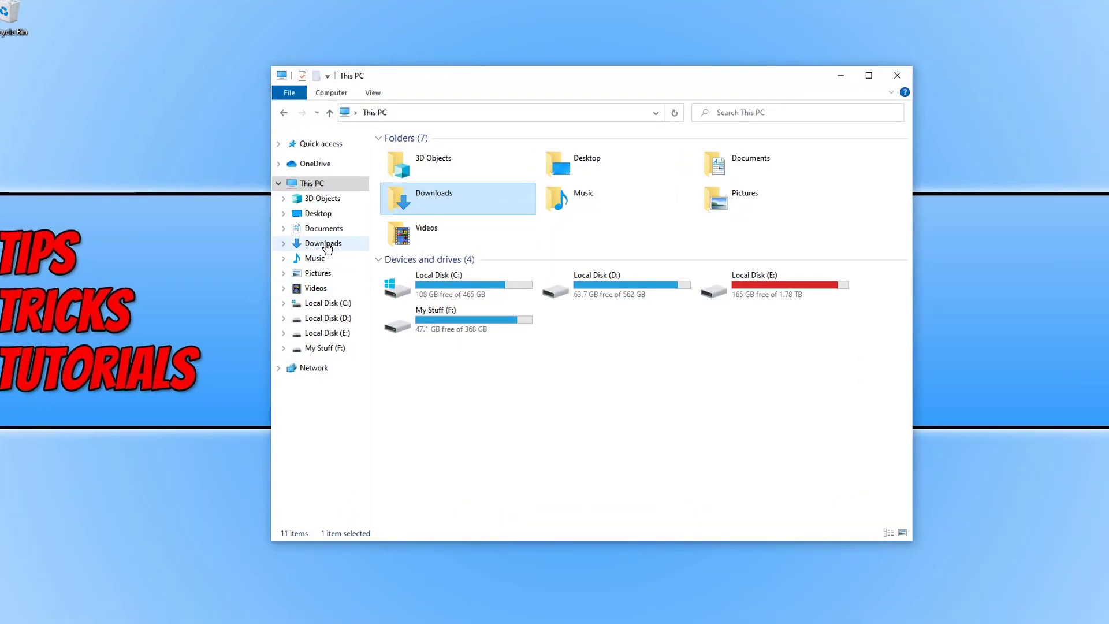
pyautogui.click(323, 243)
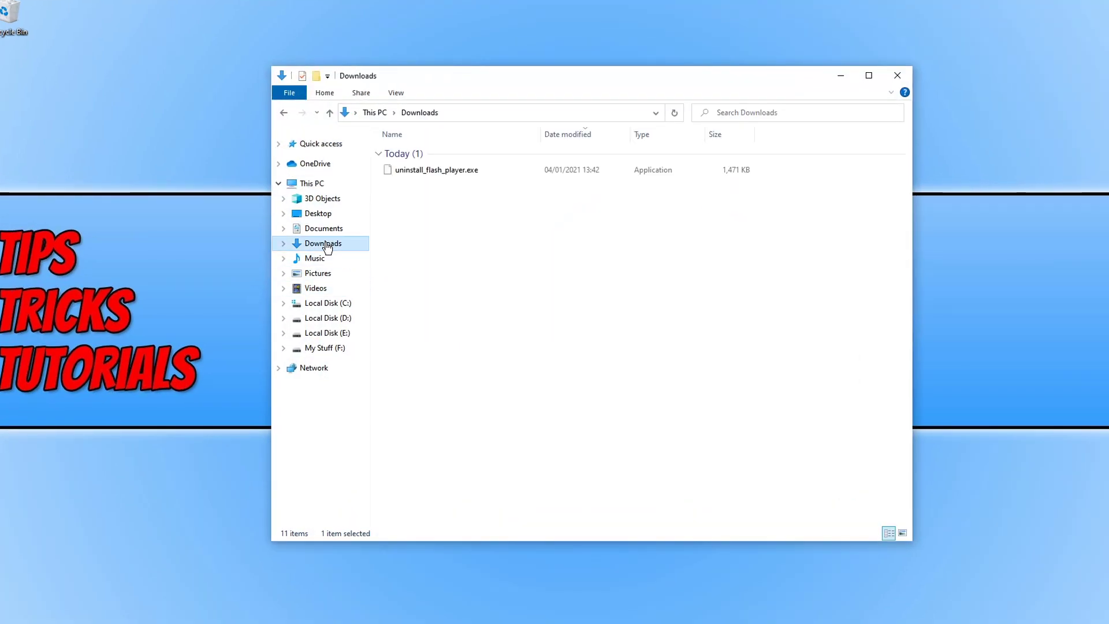
pyautogui.doubleClick(462, 172)
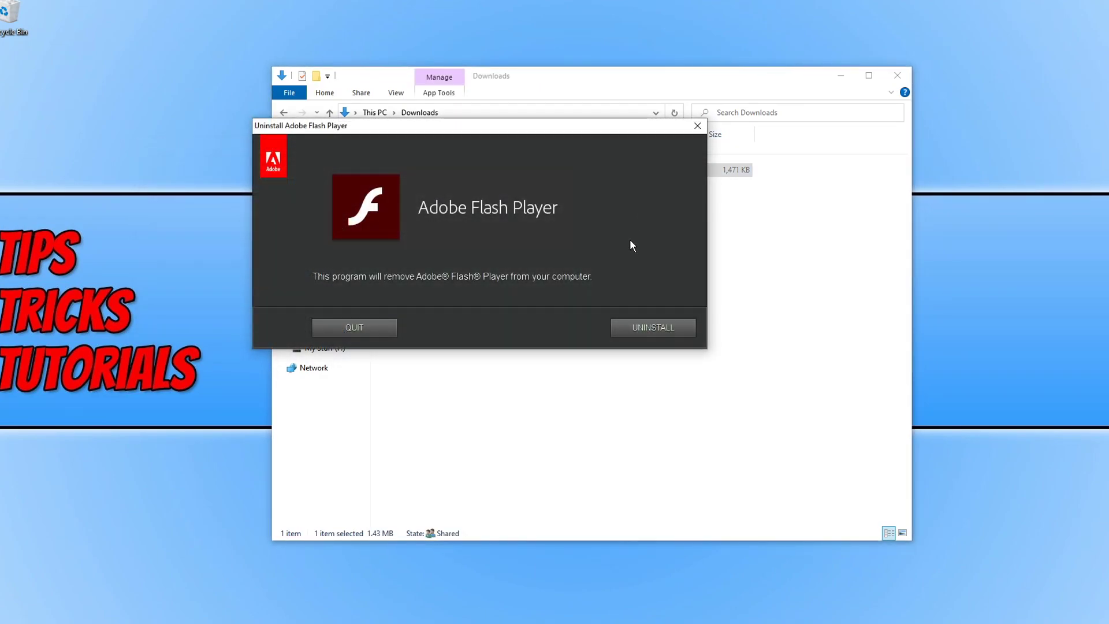
# Uninstall Flash Player, then choose DONE at the restart prompt
pyautogui.click(656, 331)
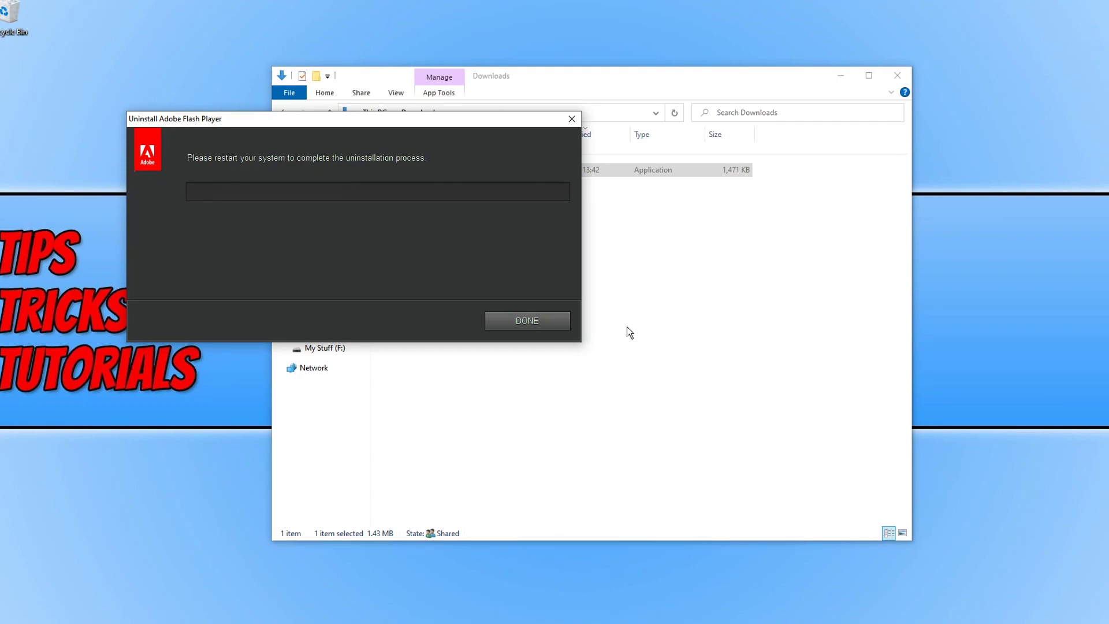
pyautogui.click(512, 321)
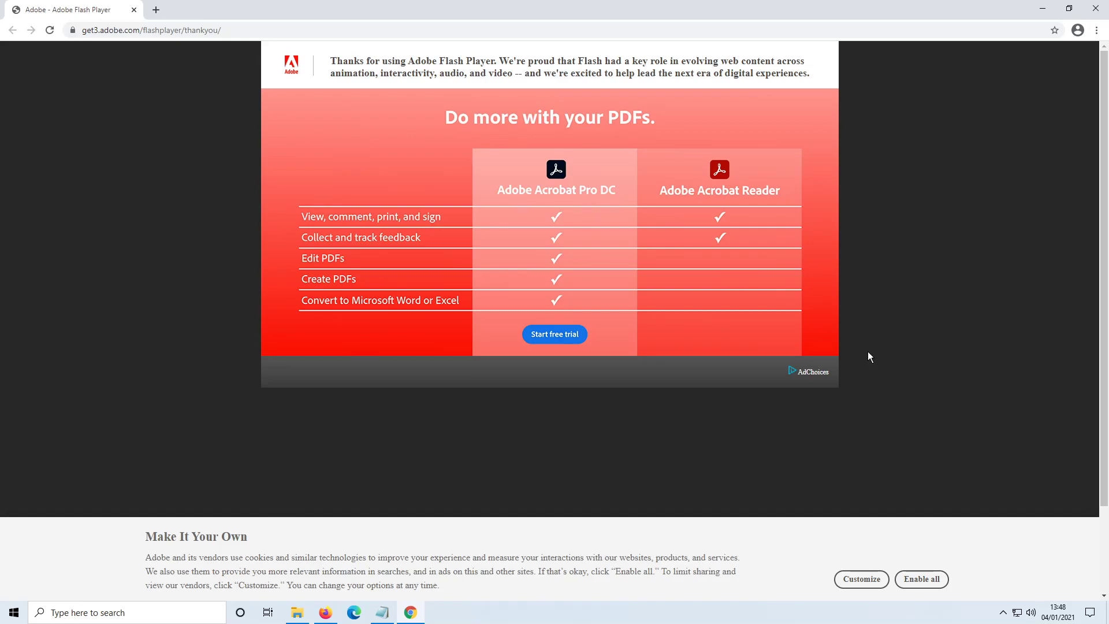
# Minimize Chrome's Adobe thank-you page to reveal the Notepad folder-path notes
pyautogui.click(1042, 7)
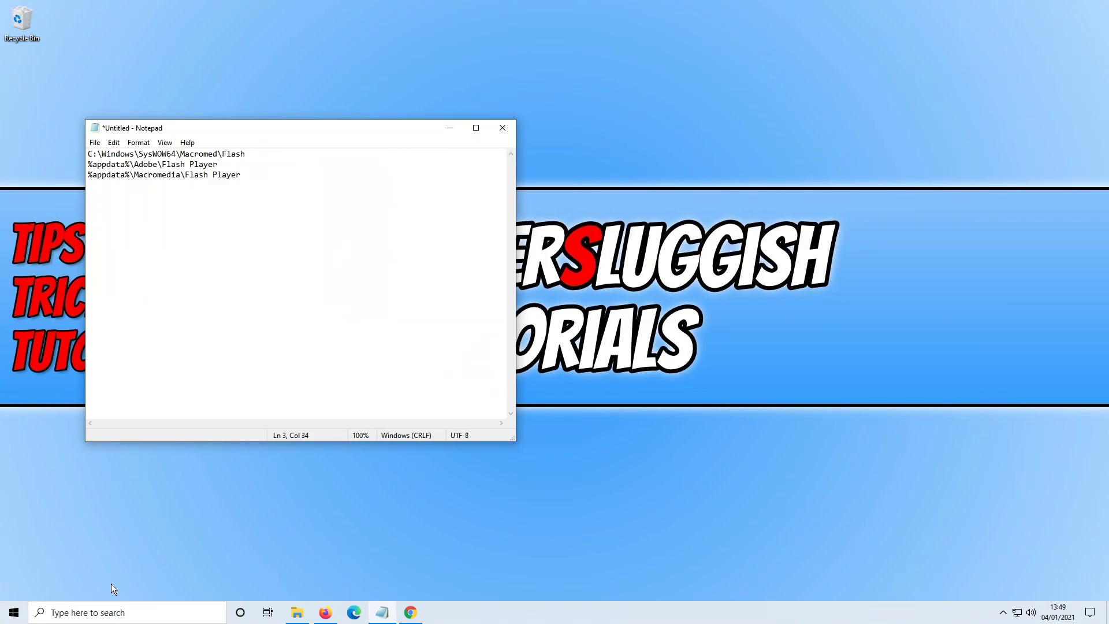
# Copy the first Notepad path, C:\Windows\SysWOW64\Macromed\Flash, and open it via Run
pyautogui.click(111, 612)
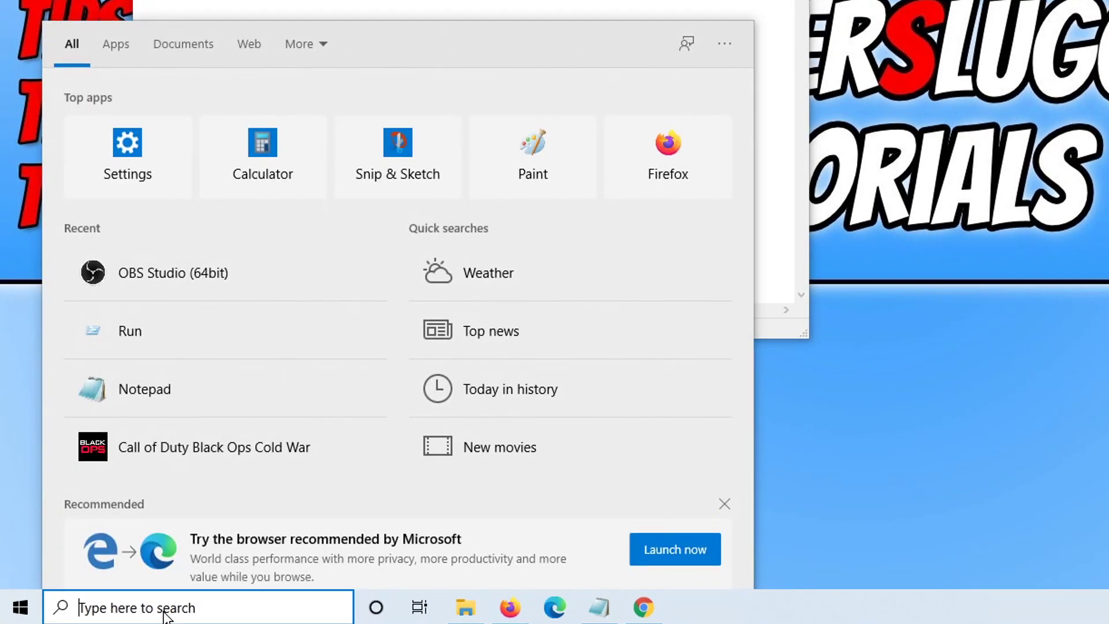
pyautogui.write('run')
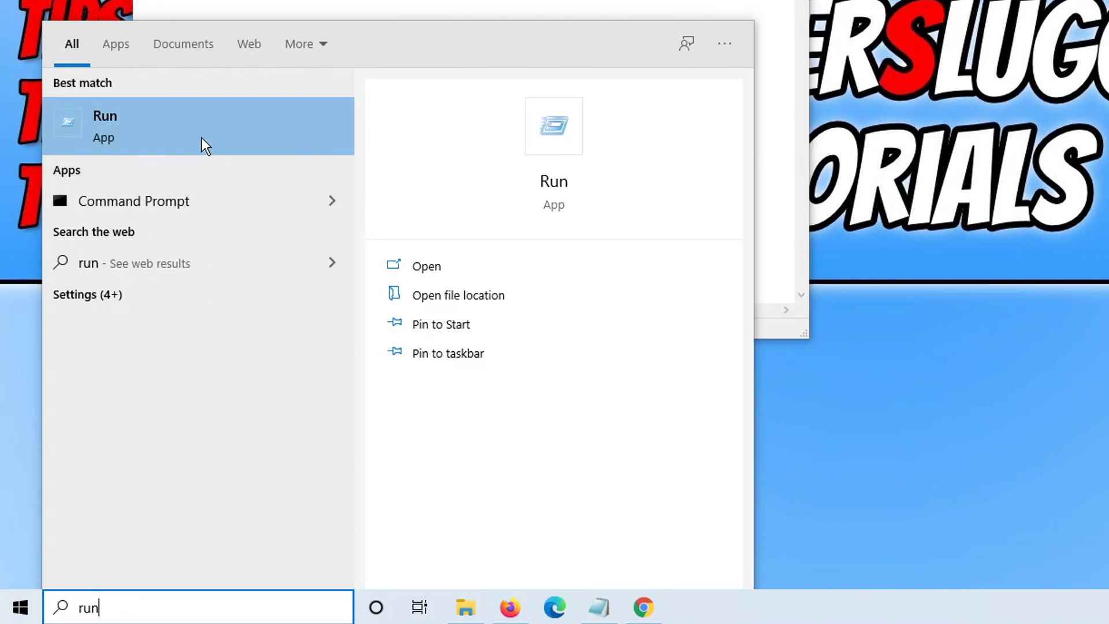
pyautogui.click(202, 138)
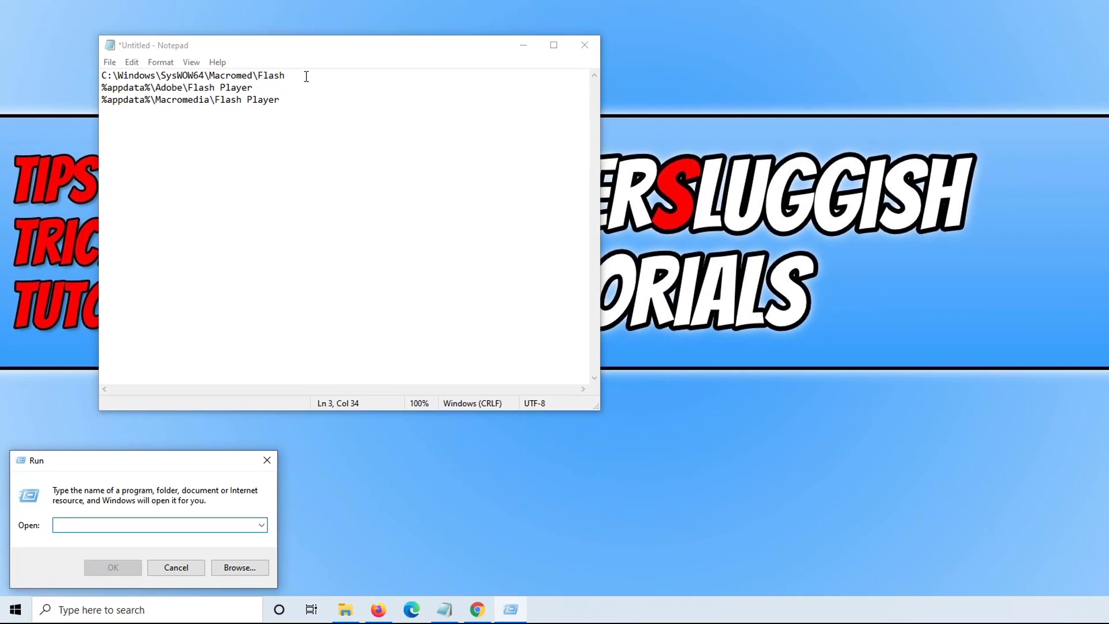
pyautogui.moveTo(305, 76); pyautogui.dragTo(88, 74)
pyautogui.hotkey('ctrl', 'c')
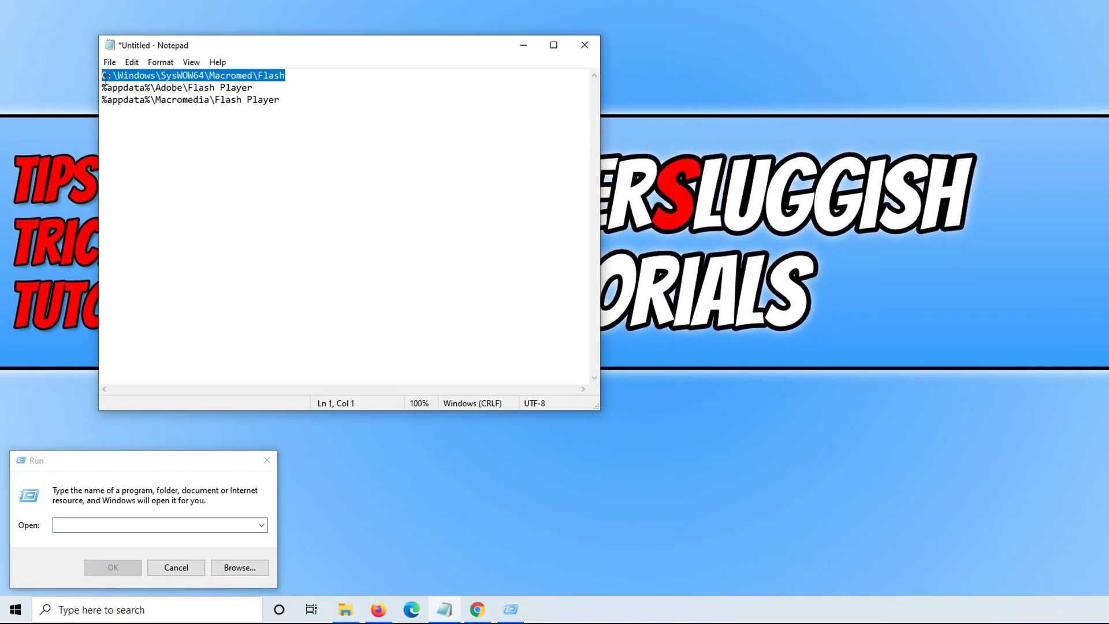
pyautogui.click(121, 524)
pyautogui.hotkey('ctrl', 'v')
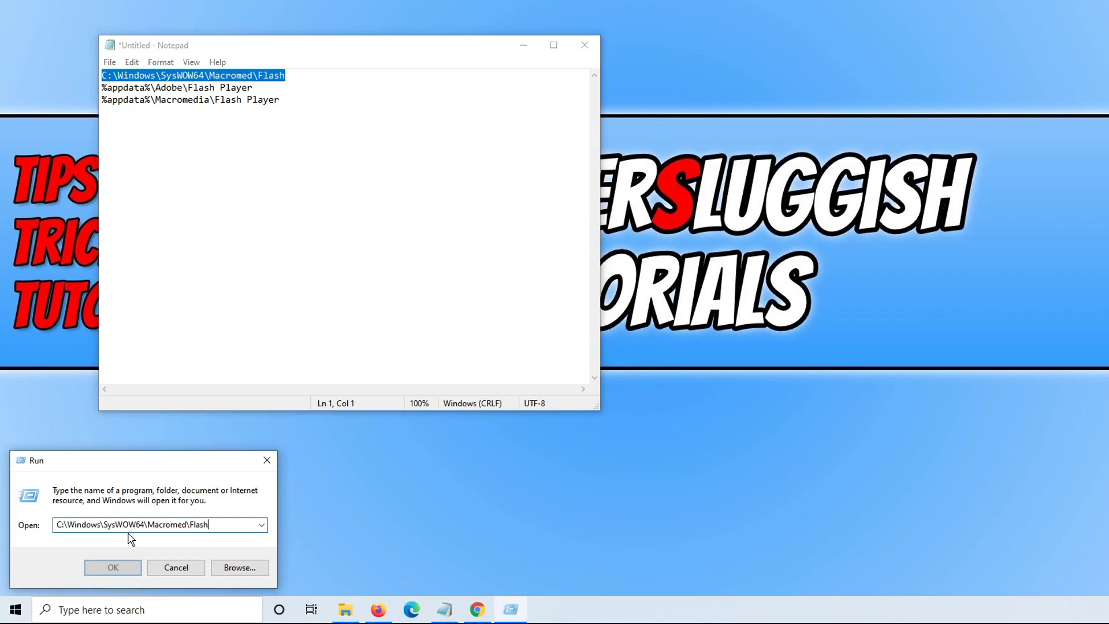
pyautogui.click(113, 568)
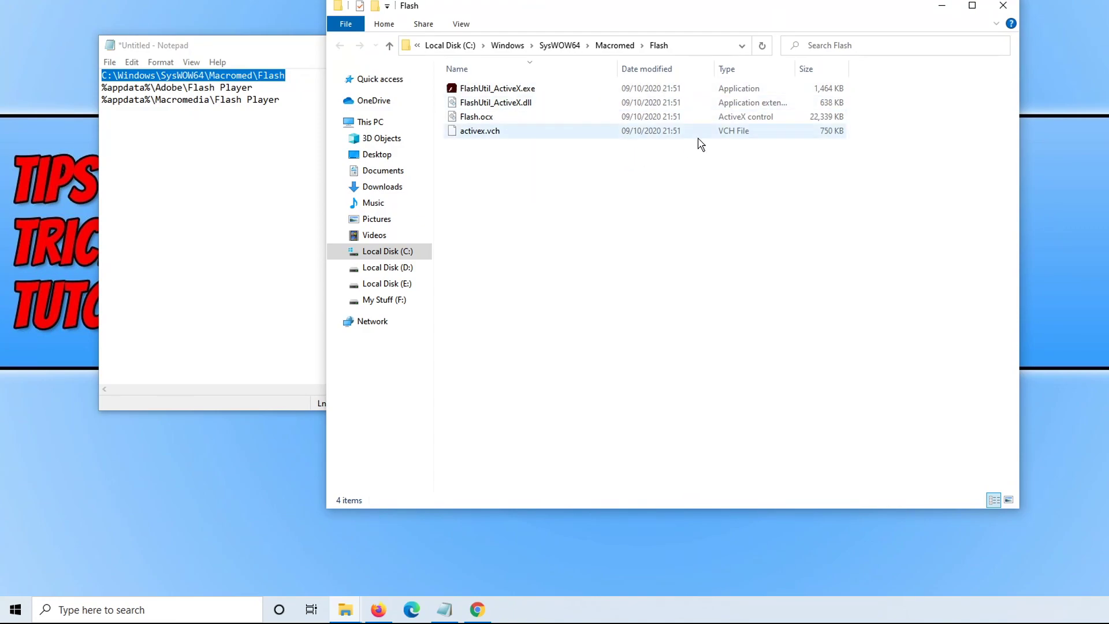
pyautogui.click(280, 91)
# Try the second %appdata% Flash Player path in Run and dismiss the not-found error
pyautogui.moveTo(253, 88); pyautogui.dragTo(103, 88)
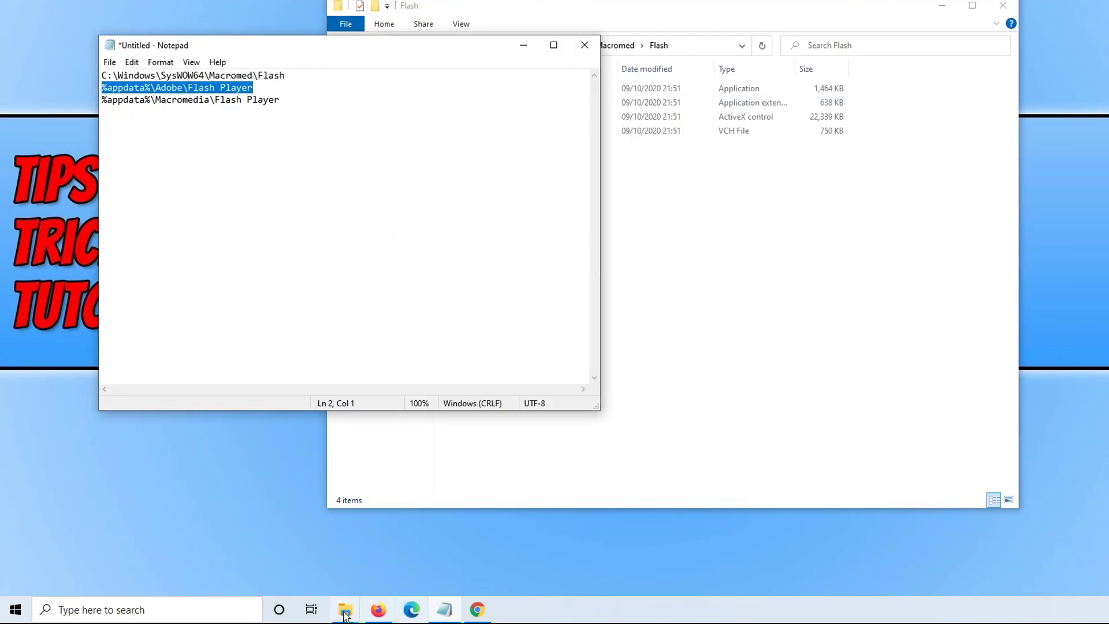
pyautogui.click(66, 610)
pyautogui.write('run')
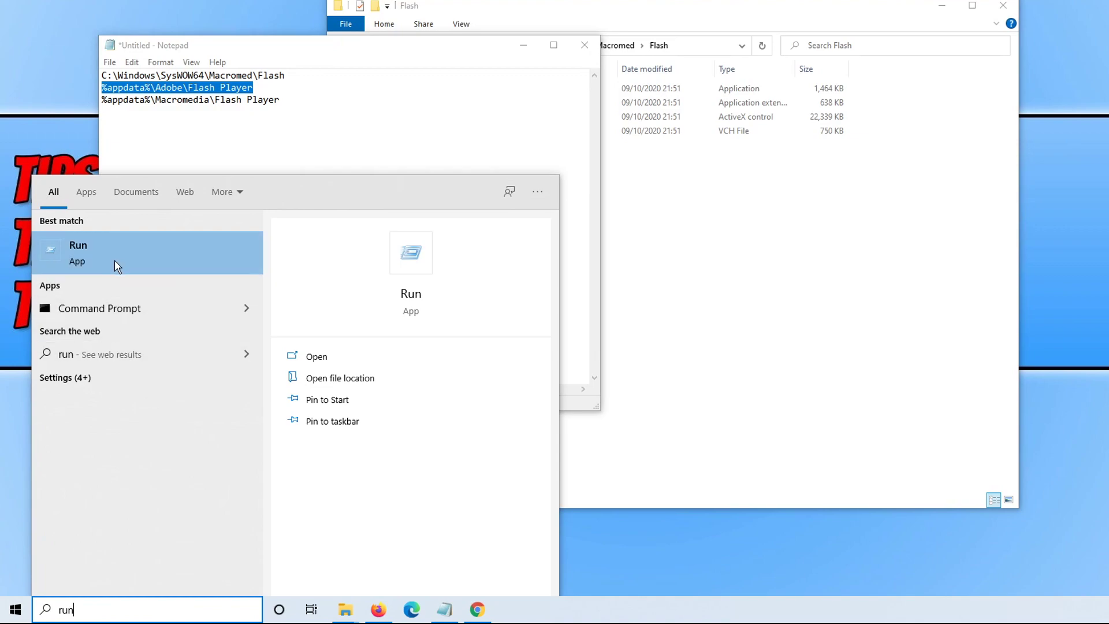
pyautogui.click(114, 257)
pyautogui.hotkey('ctrl', 'v')
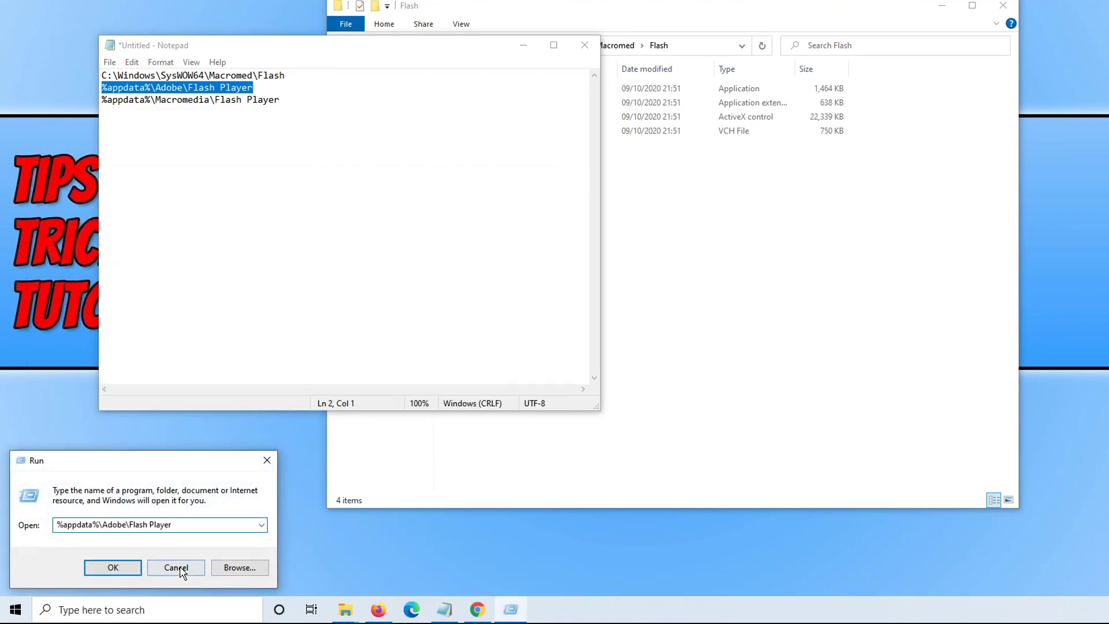
pyautogui.click(113, 567)
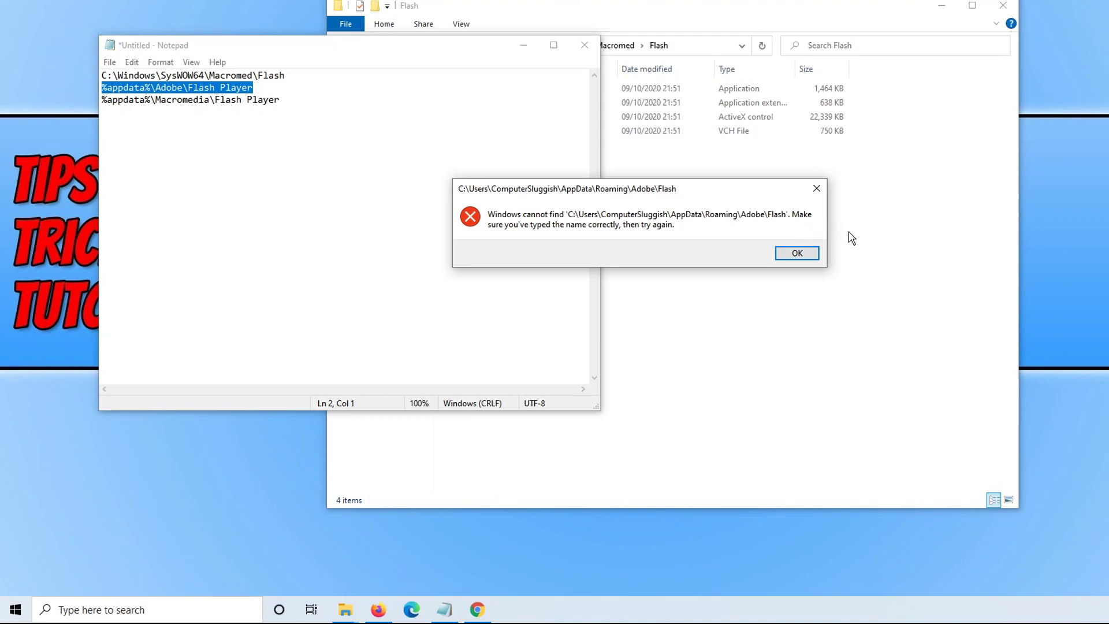
pyautogui.click(797, 253)
# Select and copy the third Flash Player folder path from the notes
pyautogui.click(103, 99)
pyautogui.moveTo(104, 99); pyautogui.dragTo(282, 99)
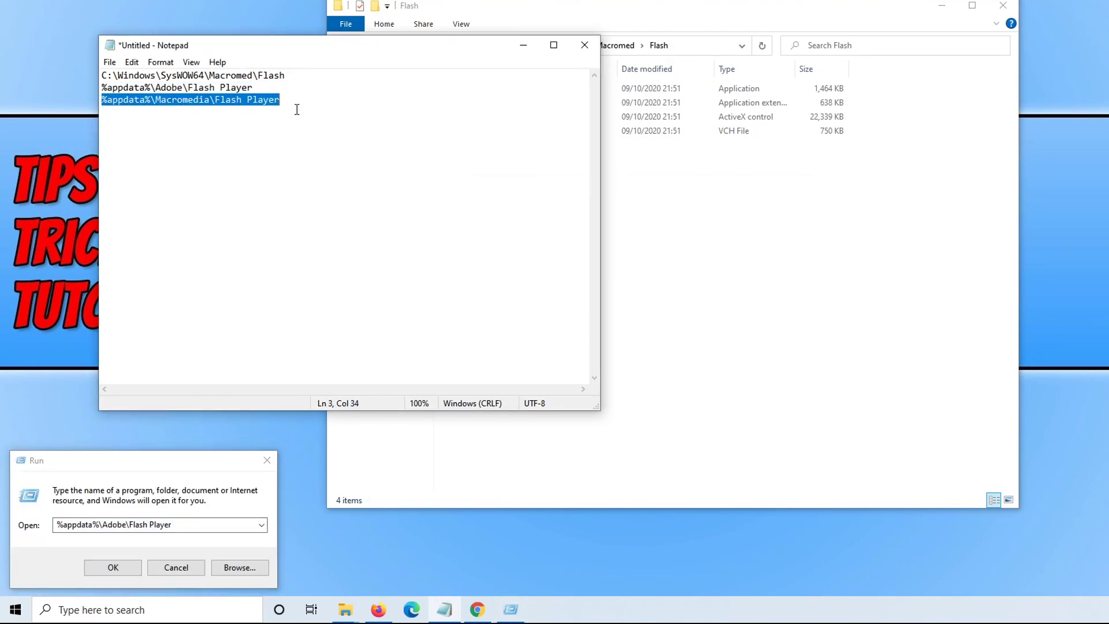
pyautogui.hotkey('ctrl', 'c')
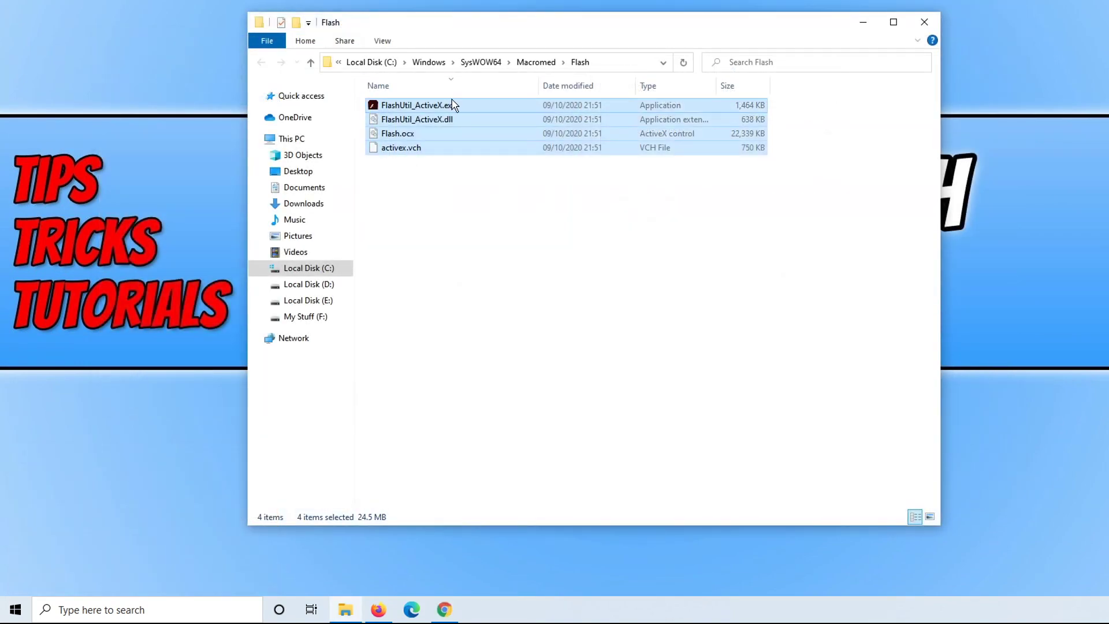
# Close the Macromed\Flash File Explorer window
pyautogui.click(925, 21)
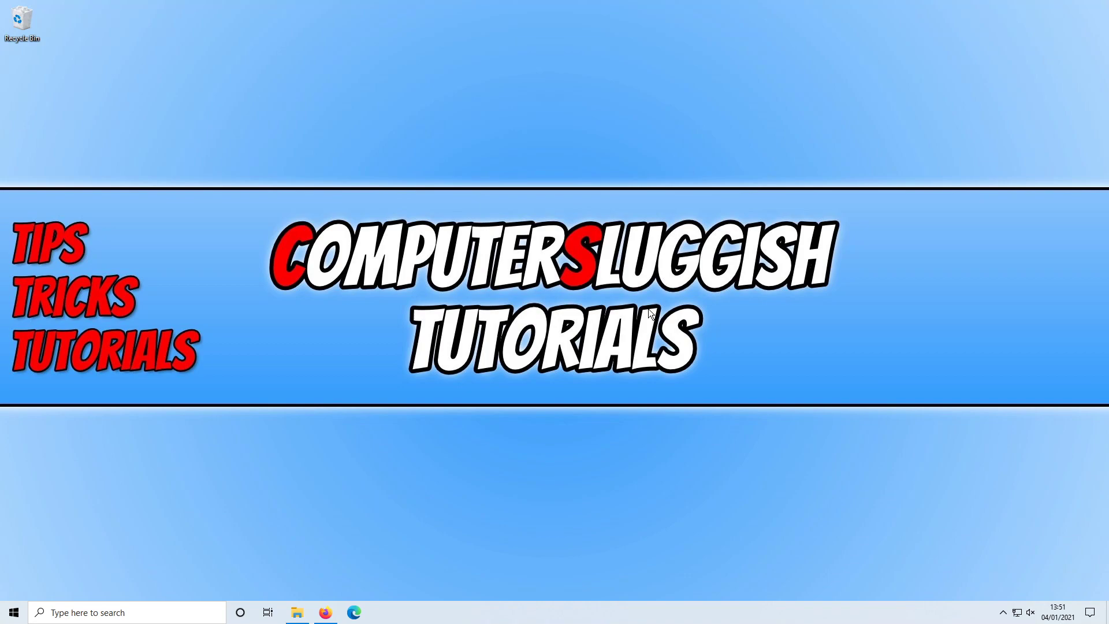
# Run Check Now on Adobe's Flash Player Help page in Firefox
pyautogui.click(324, 613)
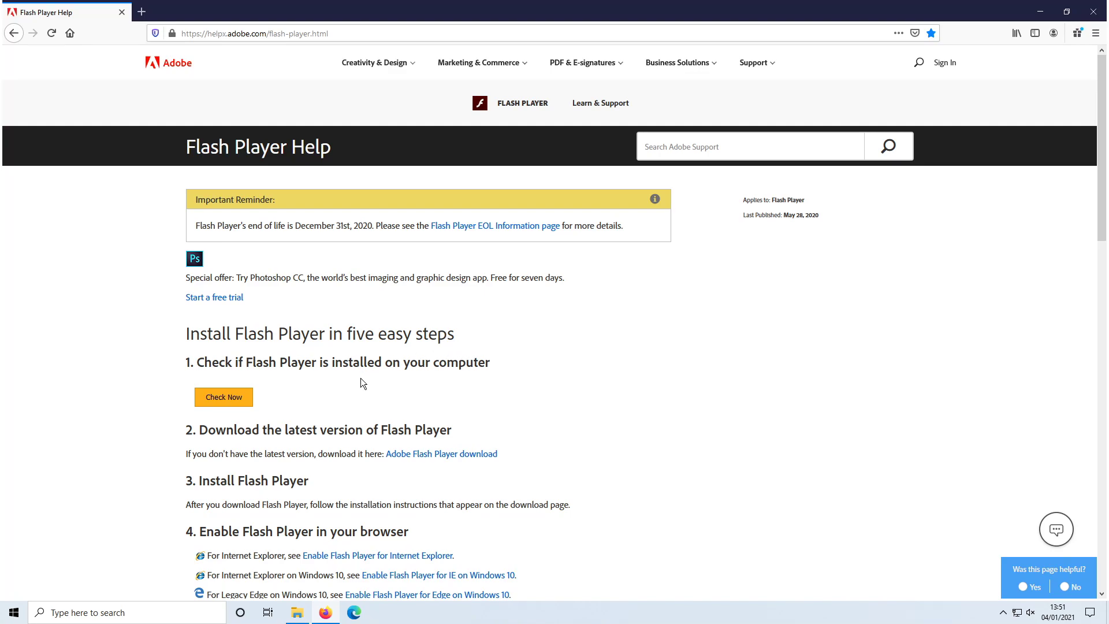
pyautogui.click(227, 400)
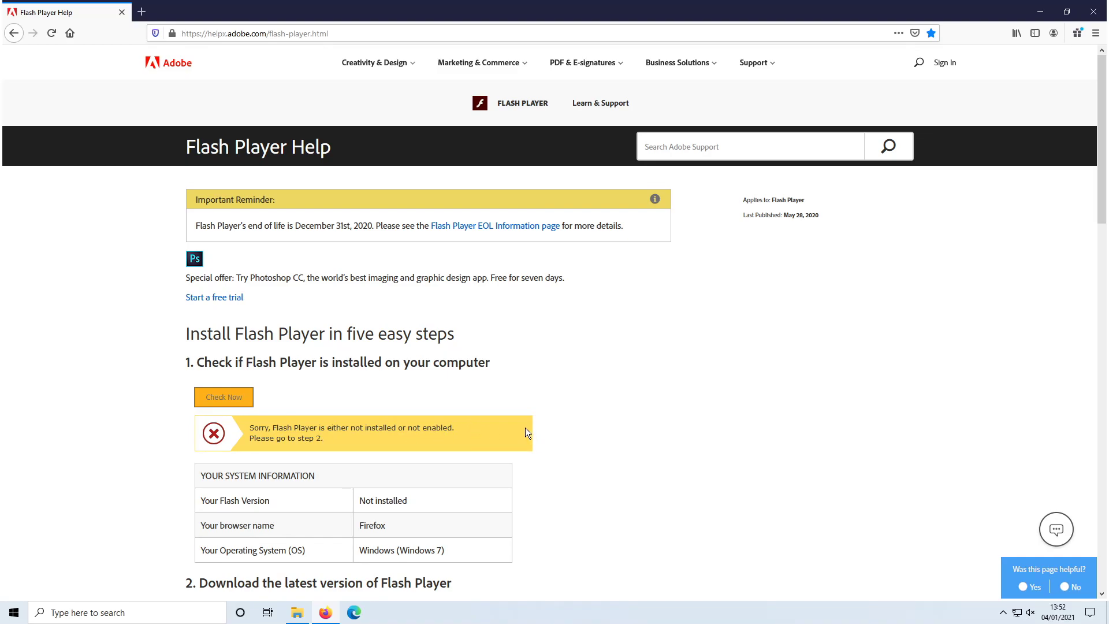
pyautogui.scroll(-2, 528, 430)
pyautogui.scroll(-1, 527, 430)
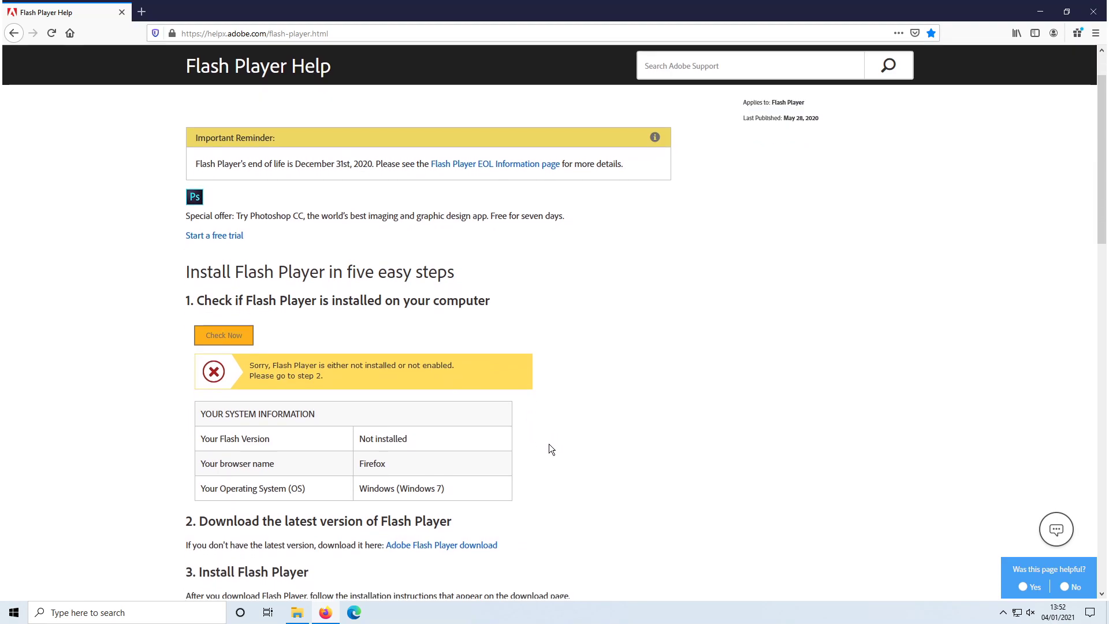
pyautogui.scroll(2, 549, 448)
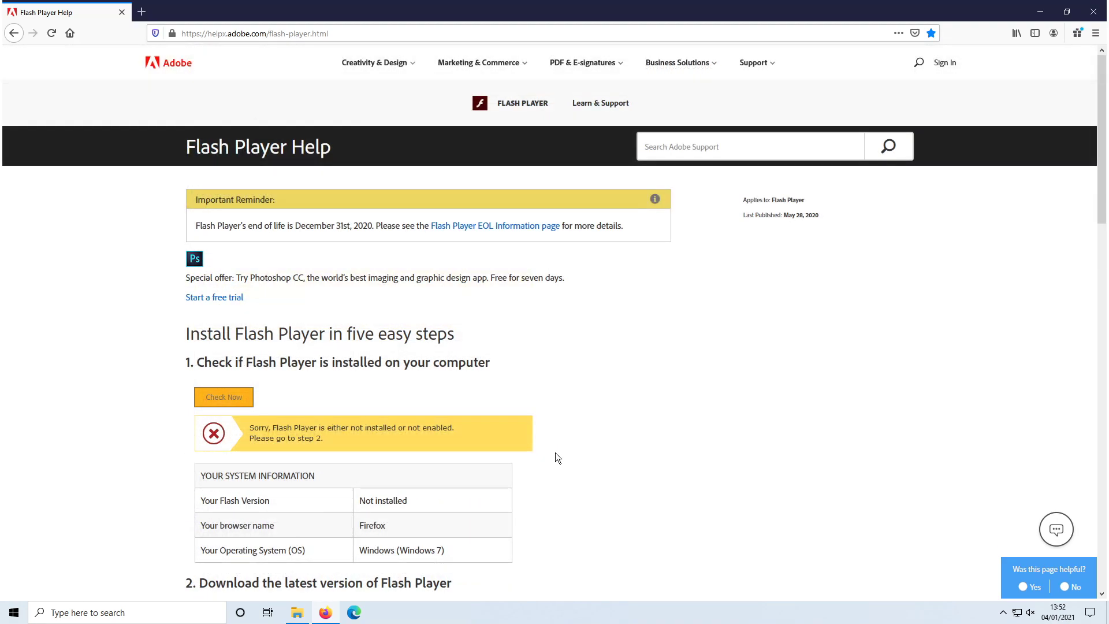